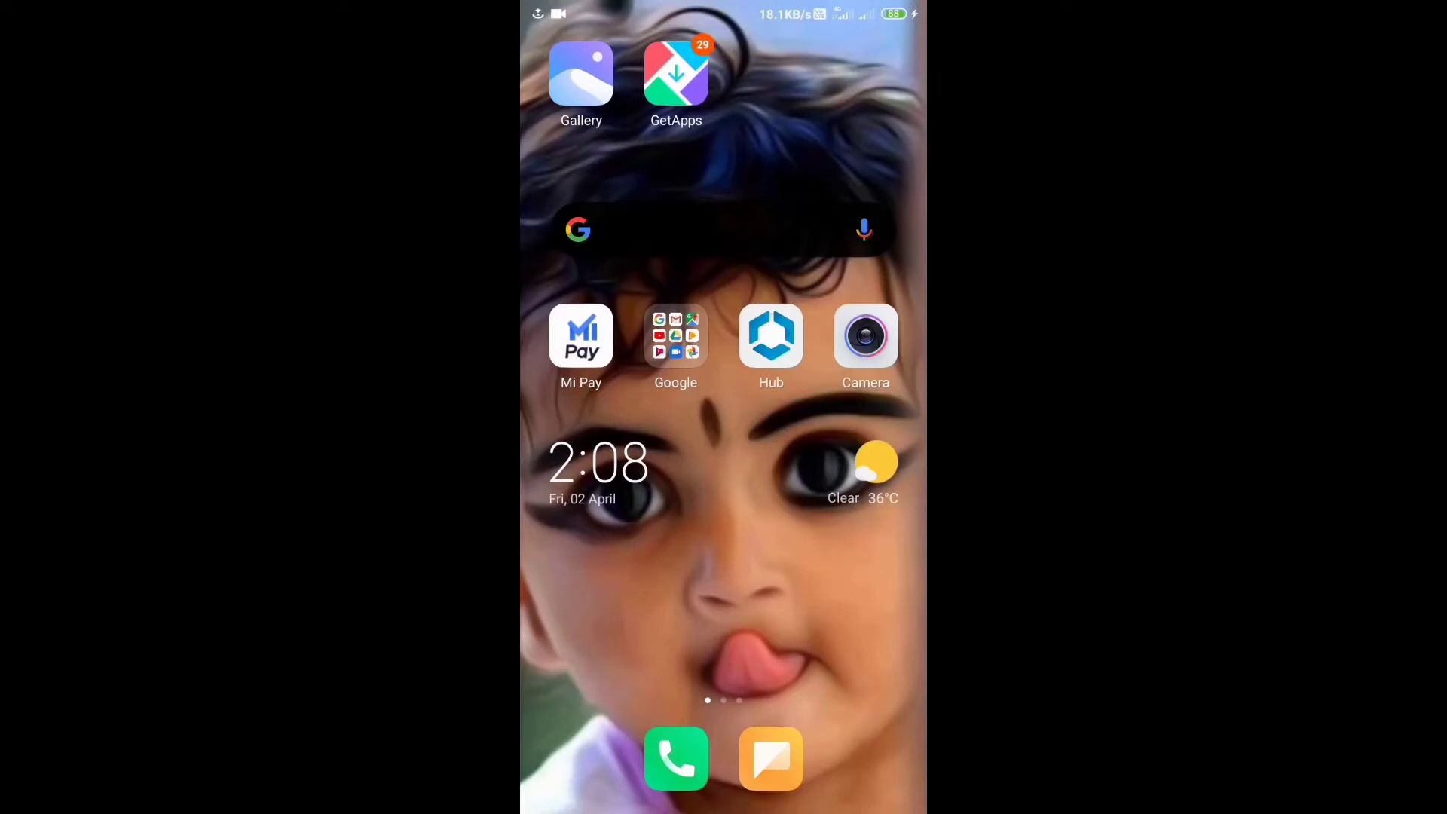
# Swipe between home screen pages to land on the app page holding Chrome, Settings and Play Store.
pyautogui.moveTo(859, 508); pyautogui.dragTo(589, 508)
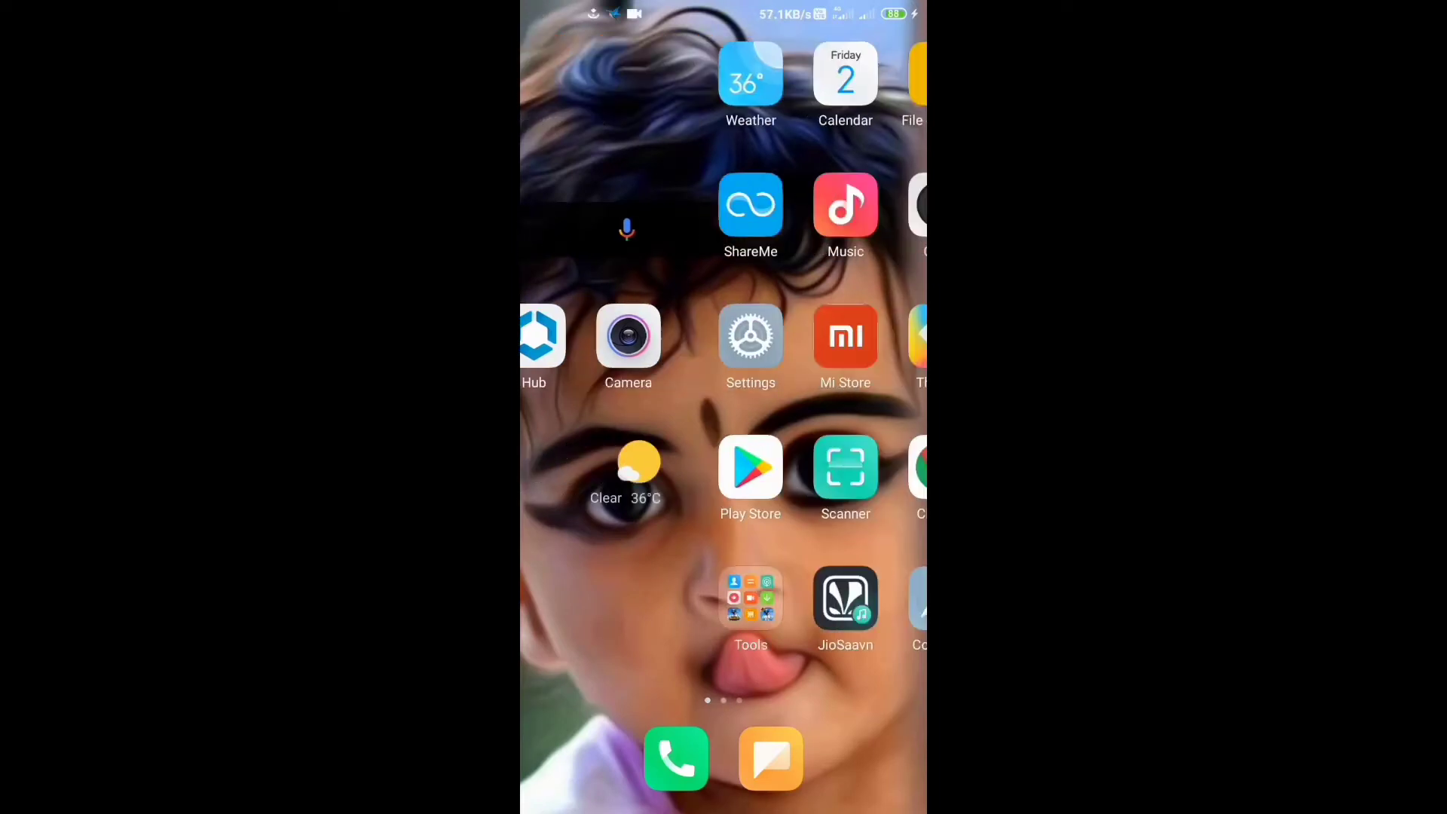
pyautogui.moveTo(859, 509)
pyautogui.mouseDown()
pyautogui.moveTo(588, 509)
pyautogui.moveTo(860, 509)
pyautogui.mouseUp()
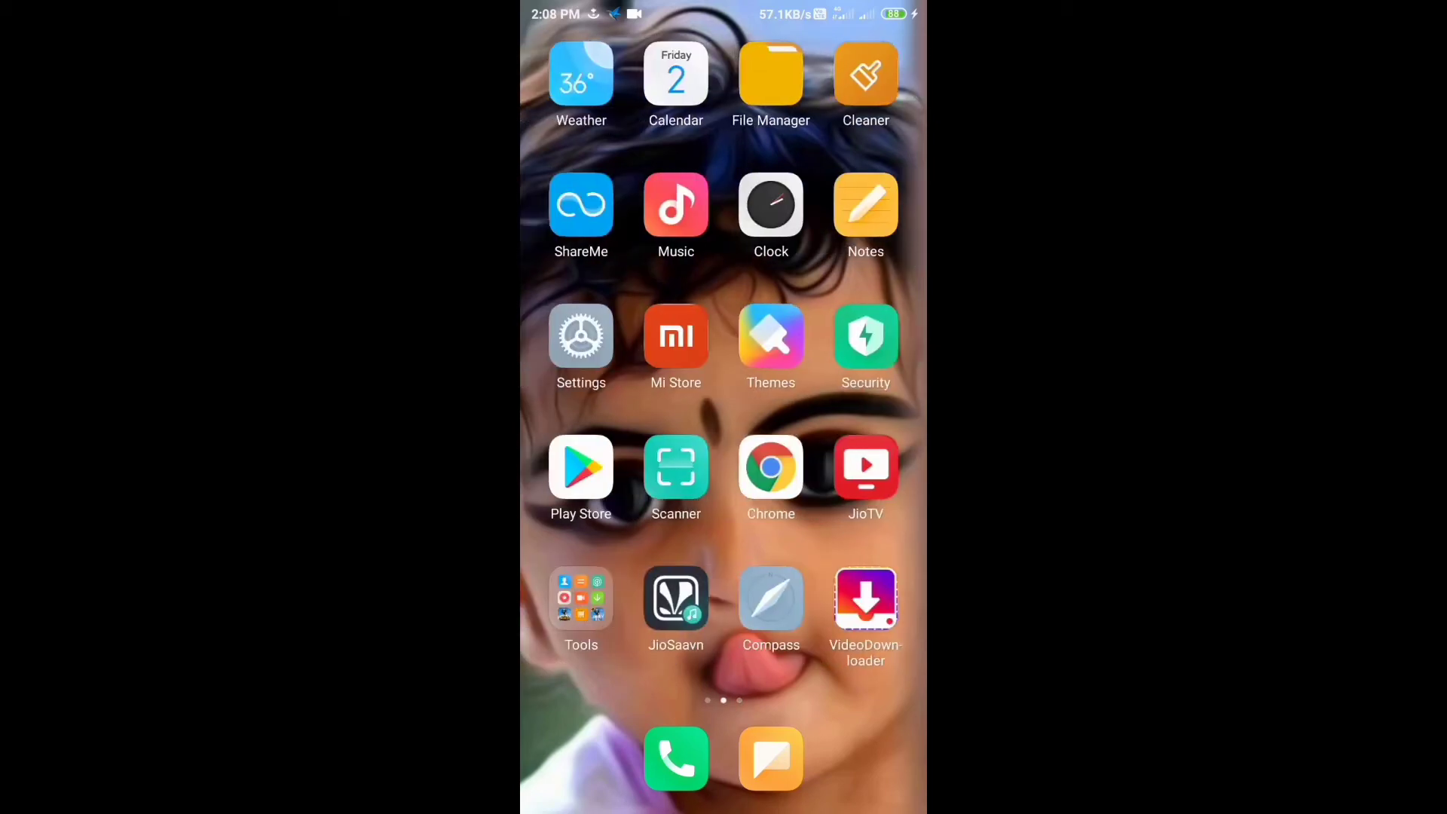
pyautogui.moveTo(589, 508); pyautogui.dragTo(859, 508)
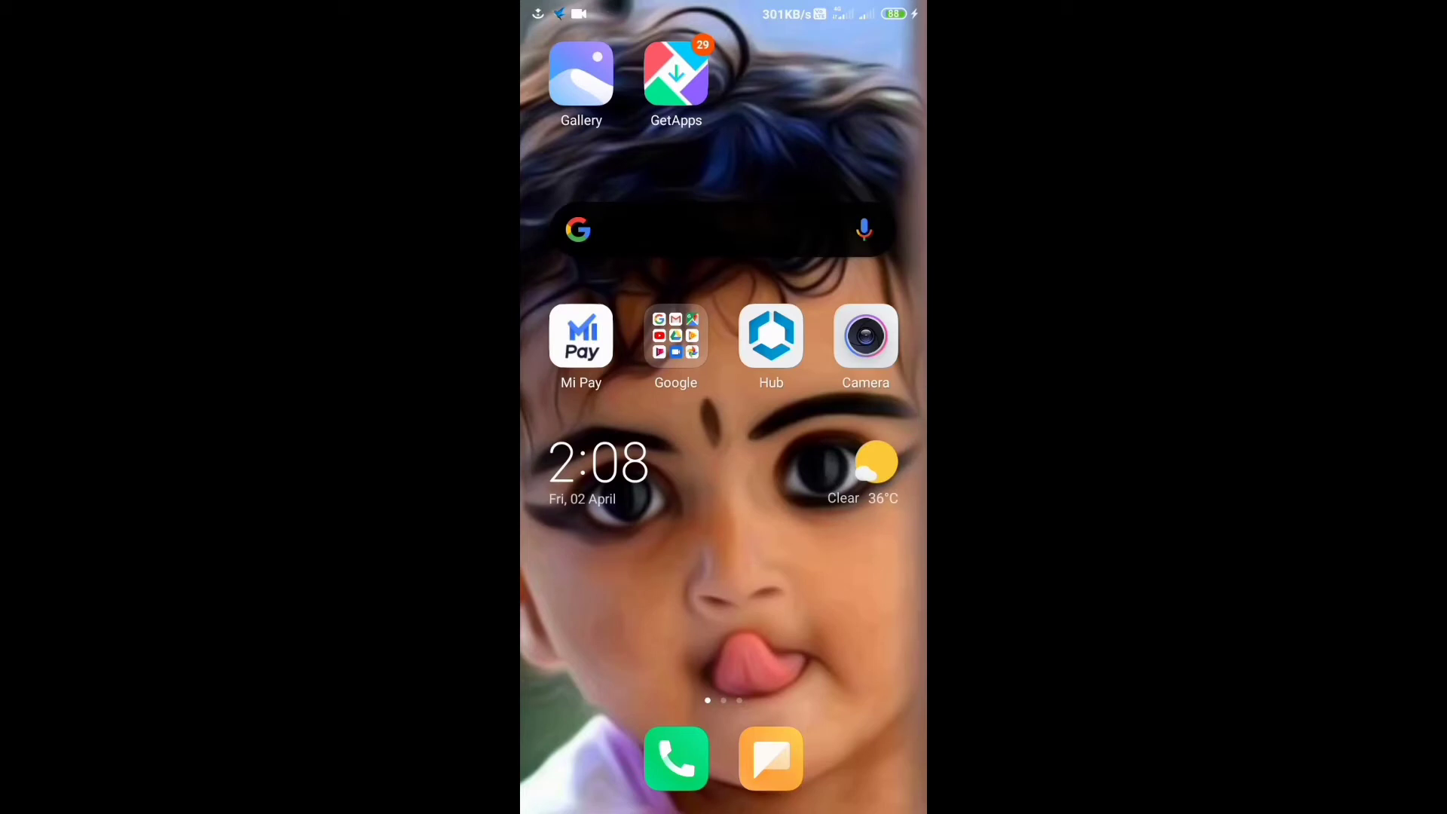
pyautogui.moveTo(859, 509); pyautogui.dragTo(587, 509)
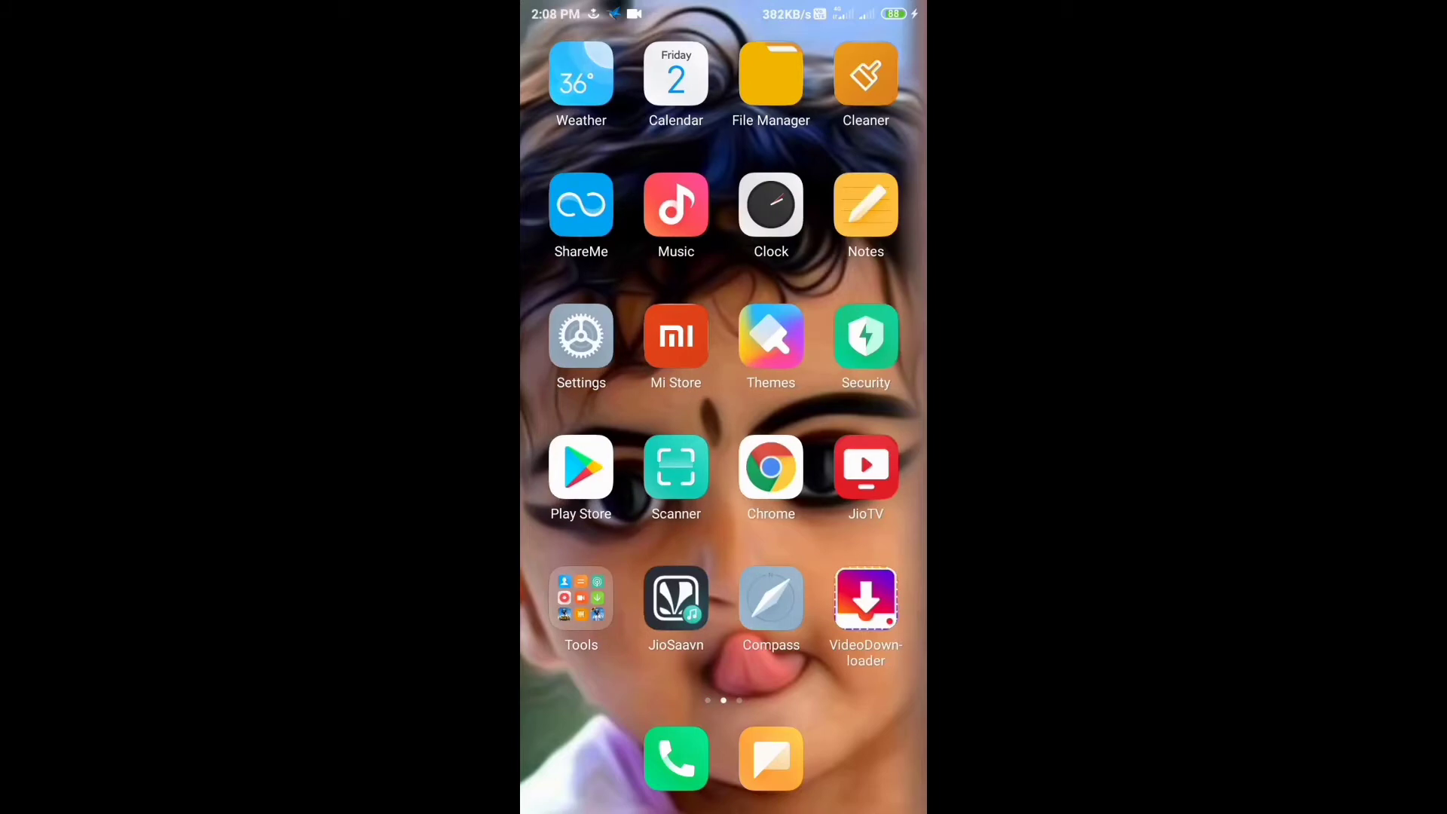
pyautogui.moveTo(588, 509)
pyautogui.mouseDown()
pyautogui.moveTo(860, 509)
pyautogui.moveTo(588, 509)
pyautogui.mouseUp()
# Launch Chrome and search Google for 'zust 2 help', bringing up the zust2help.in site first.
pyautogui.click(770, 468)
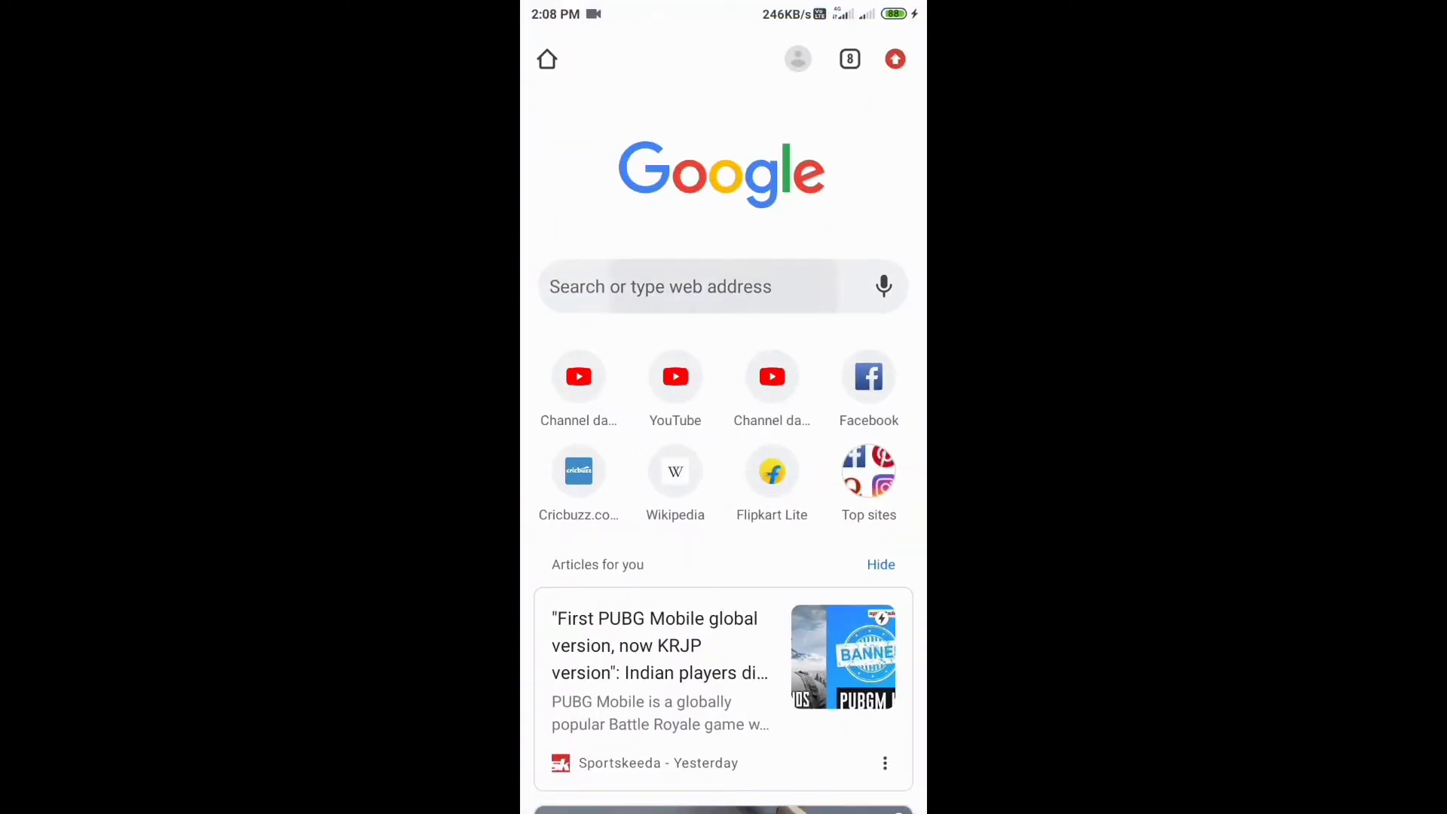
pyautogui.click(701, 286)
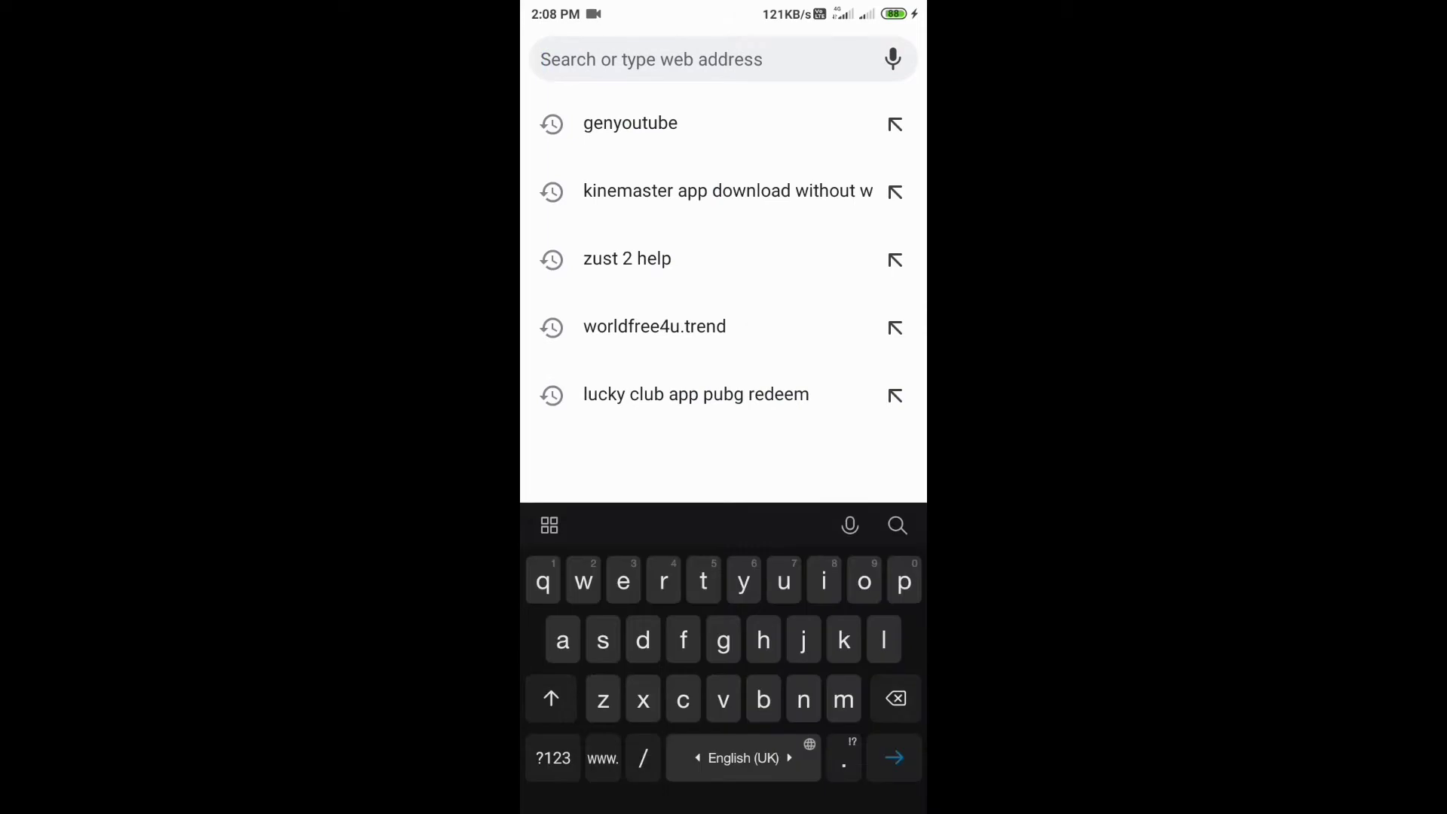
pyautogui.write('zust')
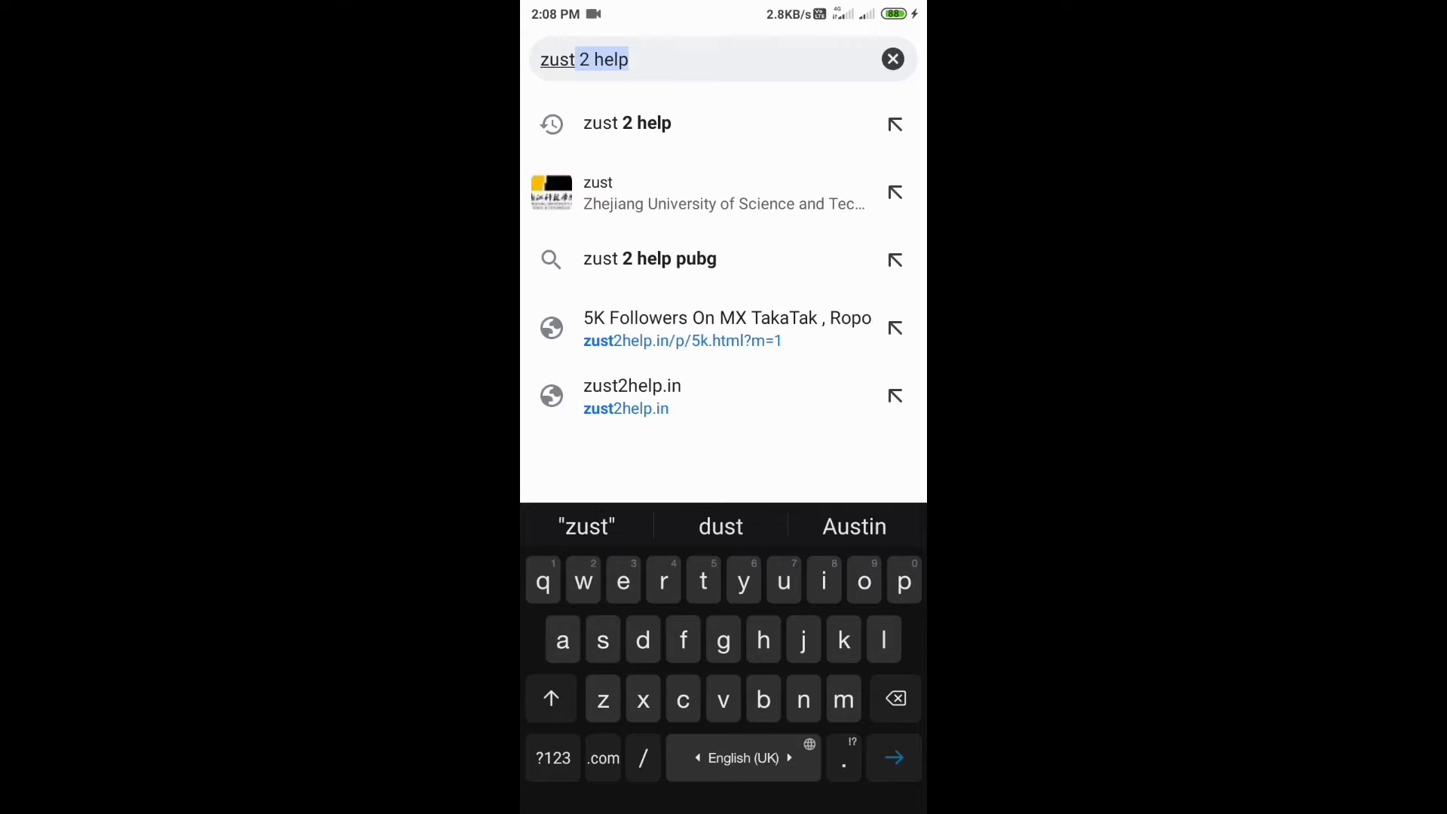
pyautogui.click(553, 759)
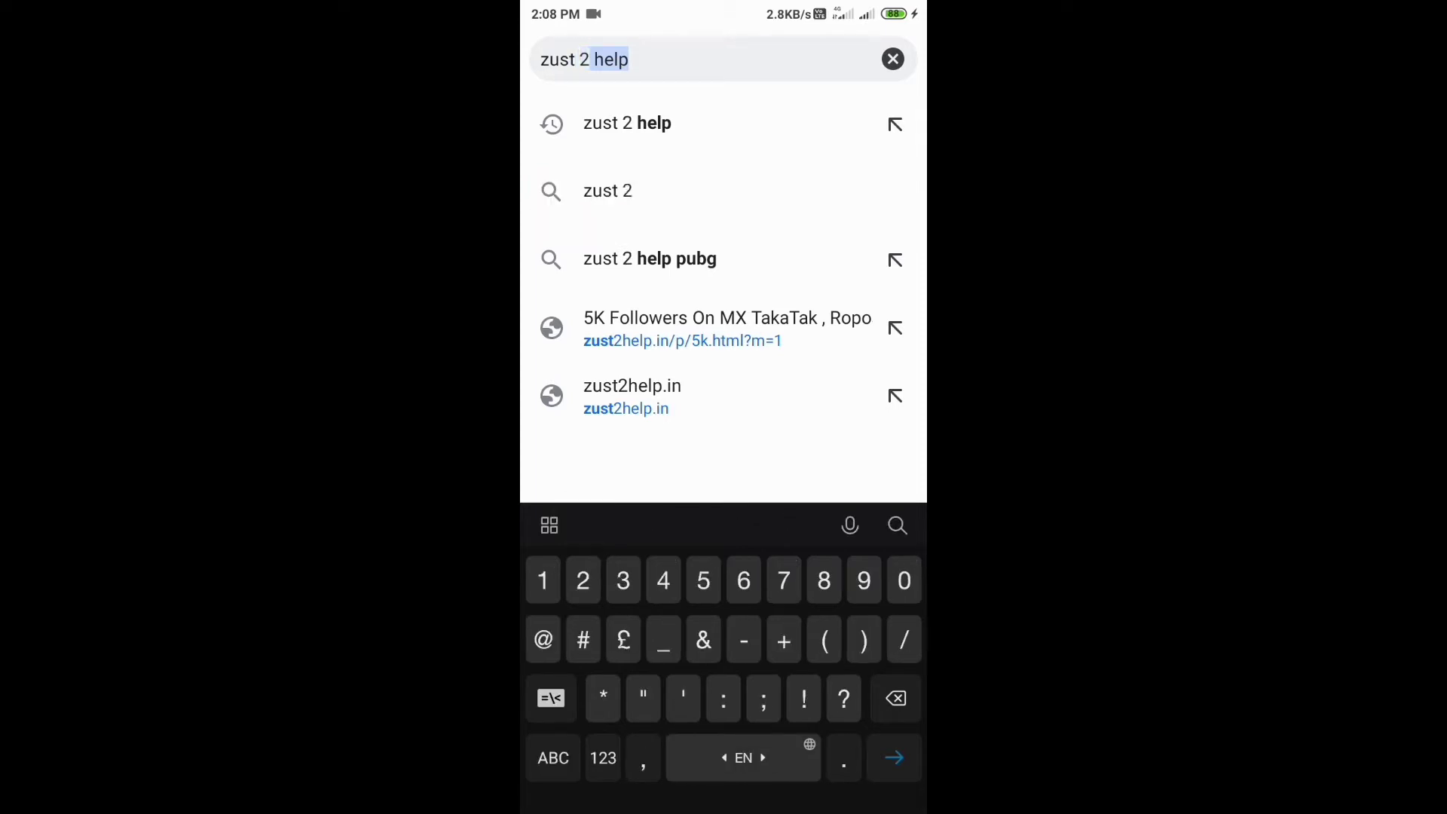
pyautogui.click(553, 758)
pyautogui.click(628, 124)
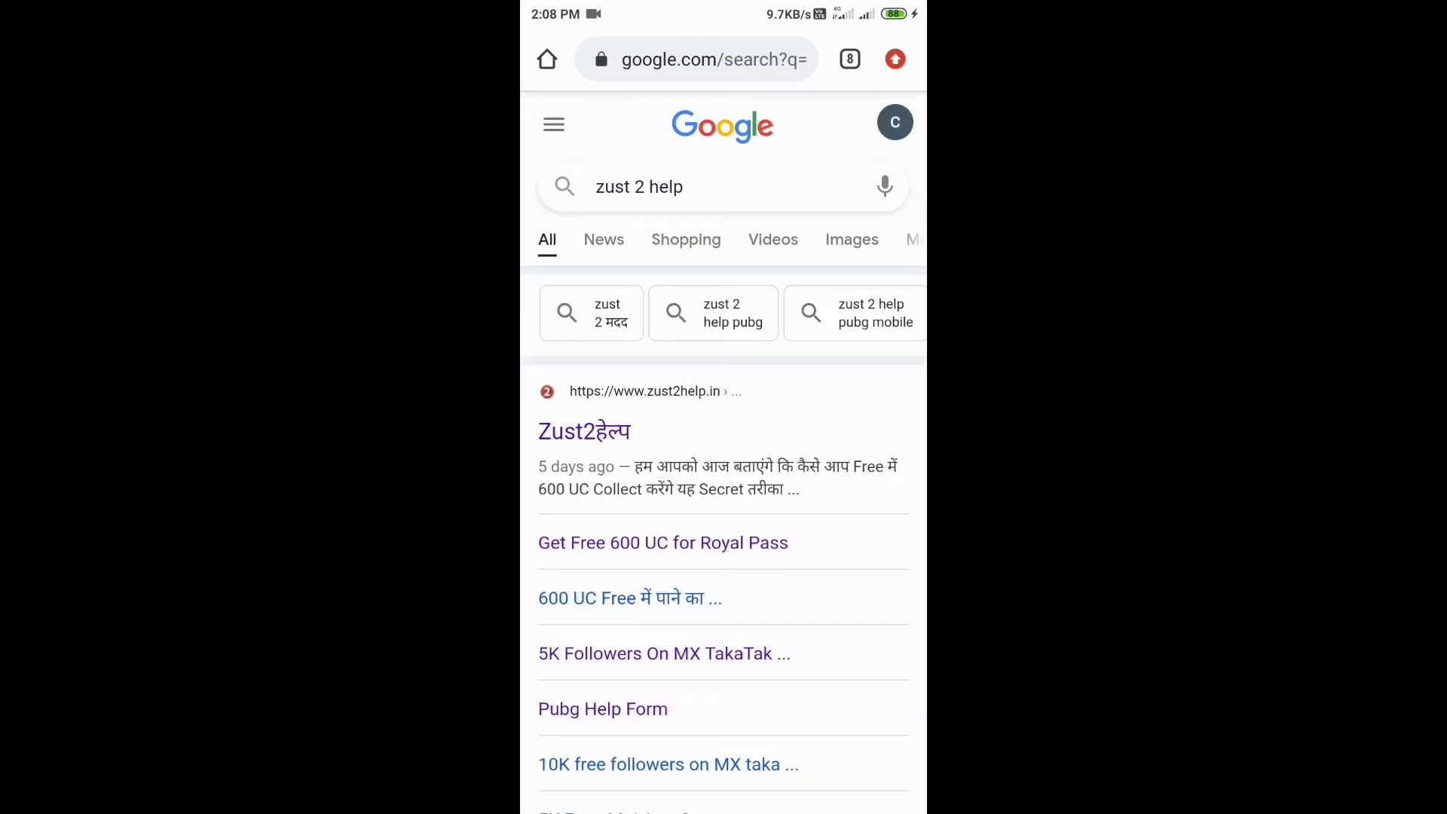
pyautogui.scroll(-1, 723, 452)
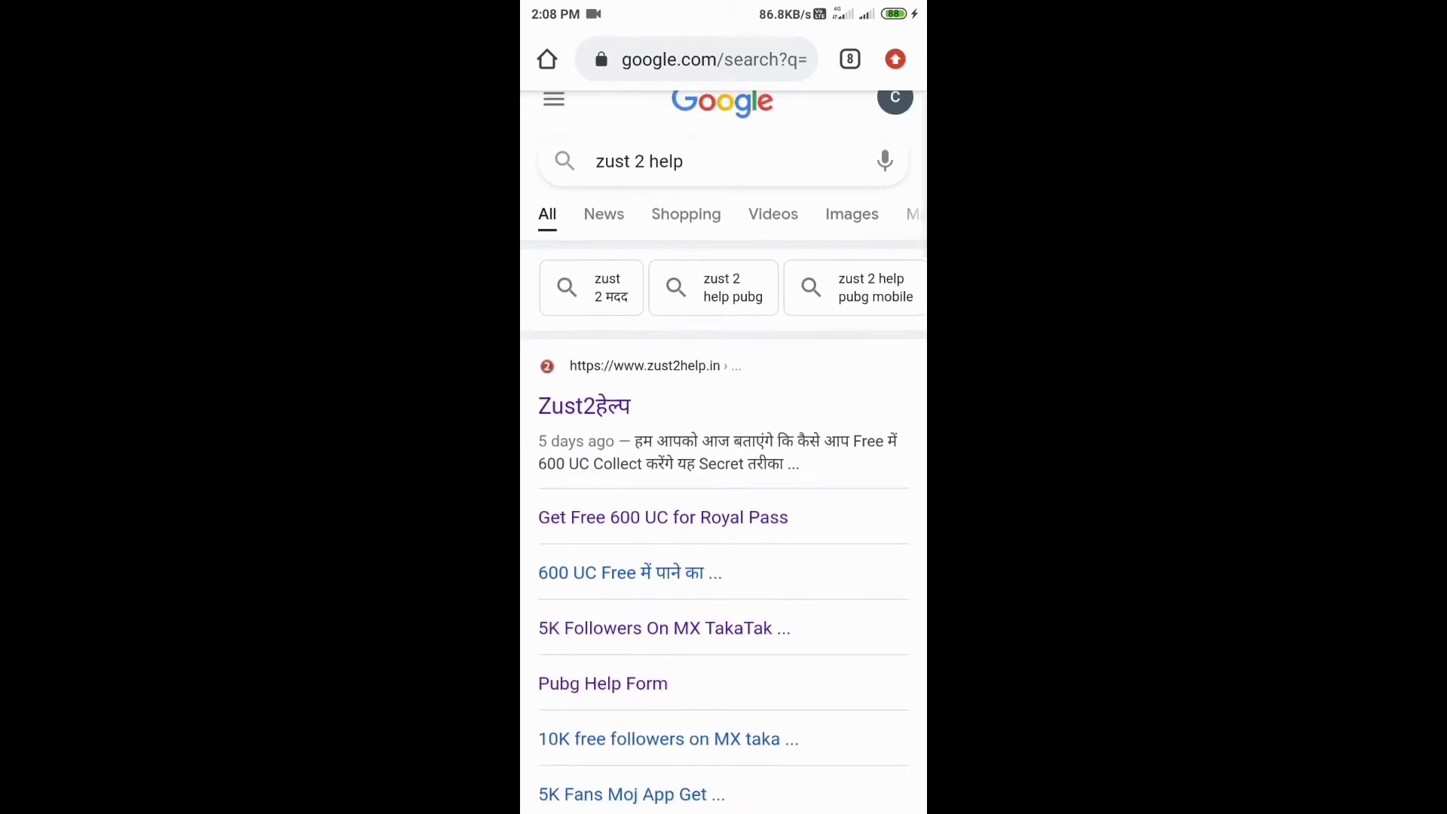
pyautogui.scroll(-1, 724, 452)
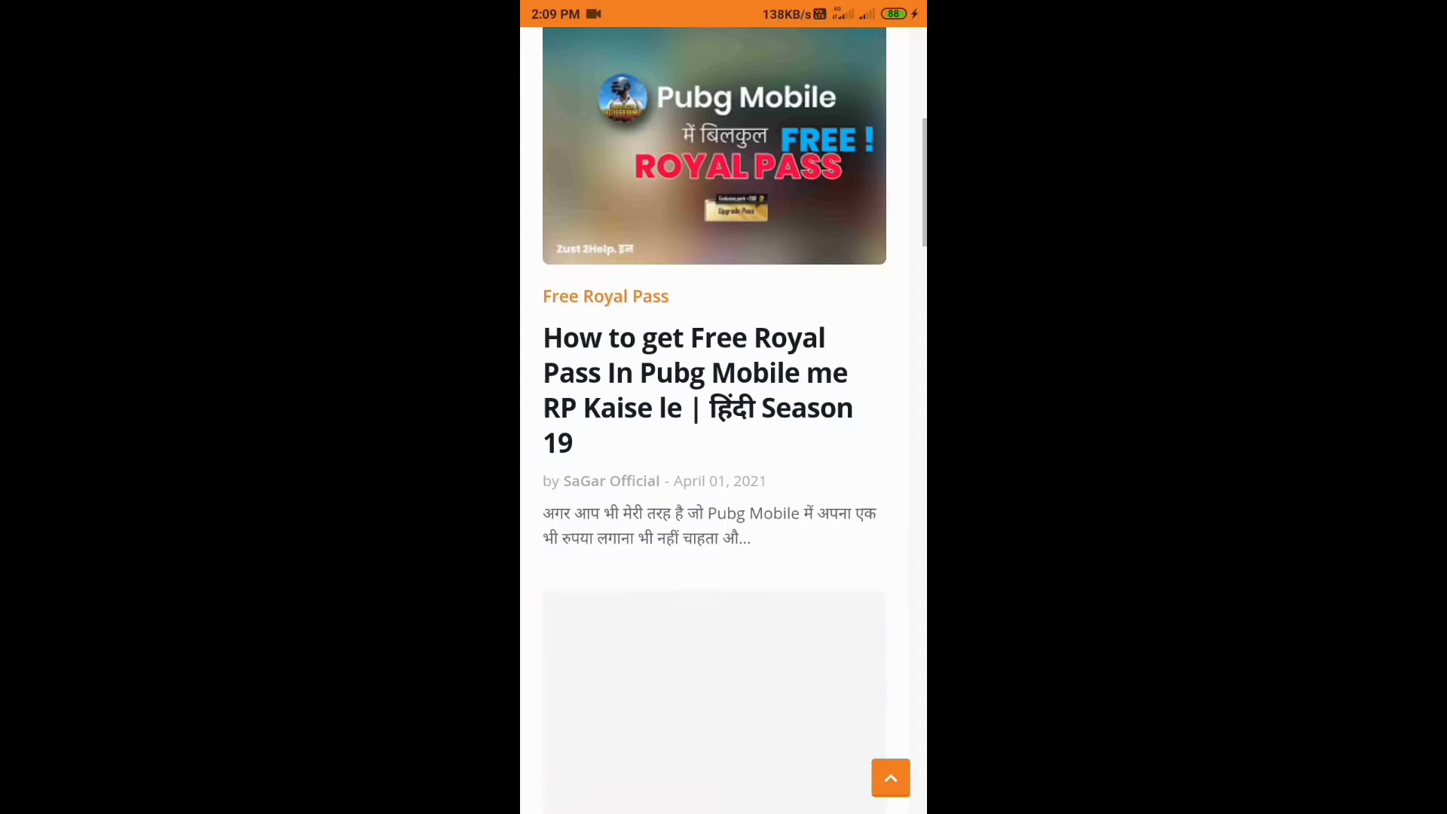
pyautogui.scroll(-1, 715, 419)
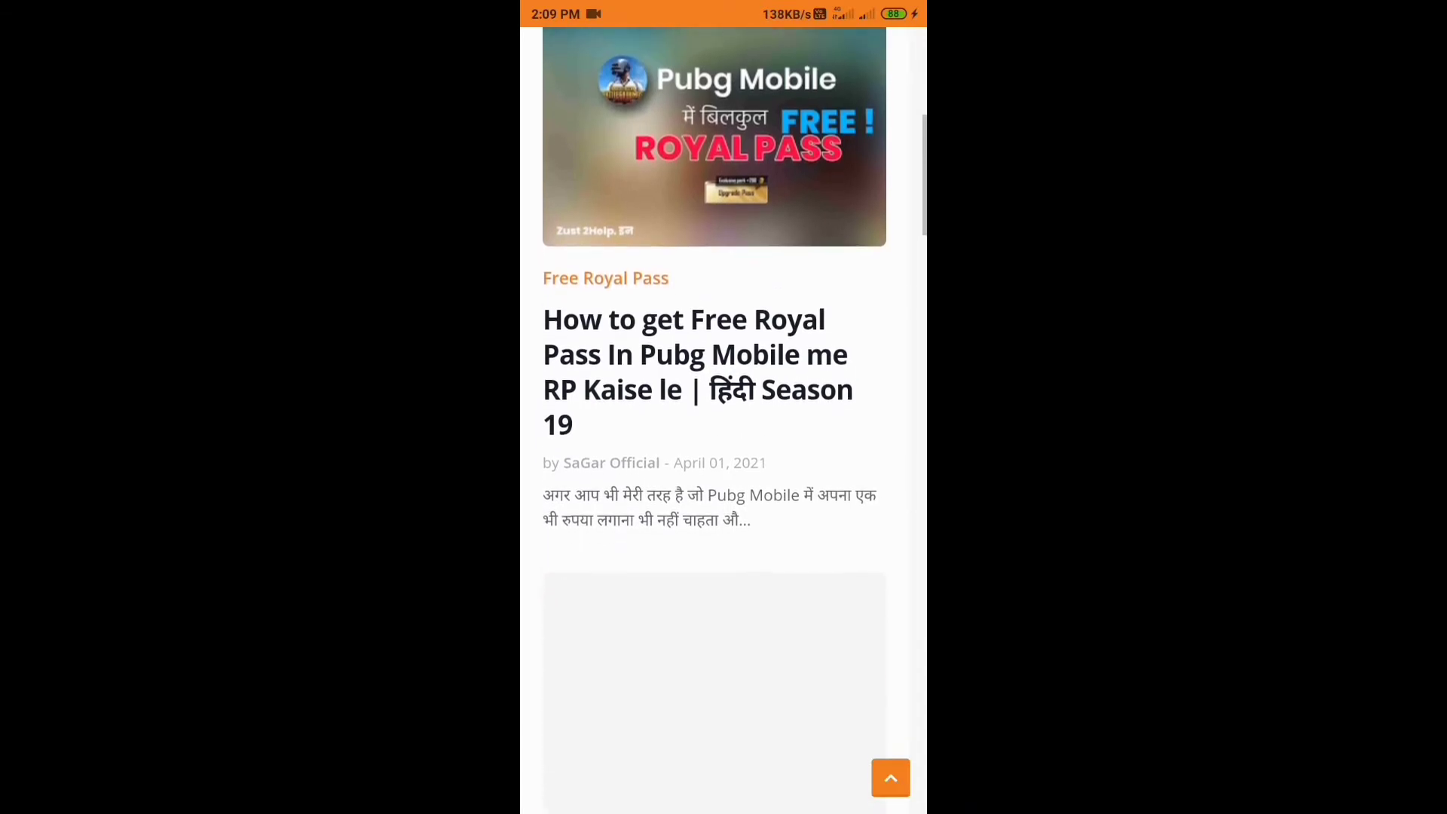
pyautogui.scroll(-1, 715, 419)
pyautogui.scroll(-1, 714, 419)
pyautogui.scroll(-1, 715, 419)
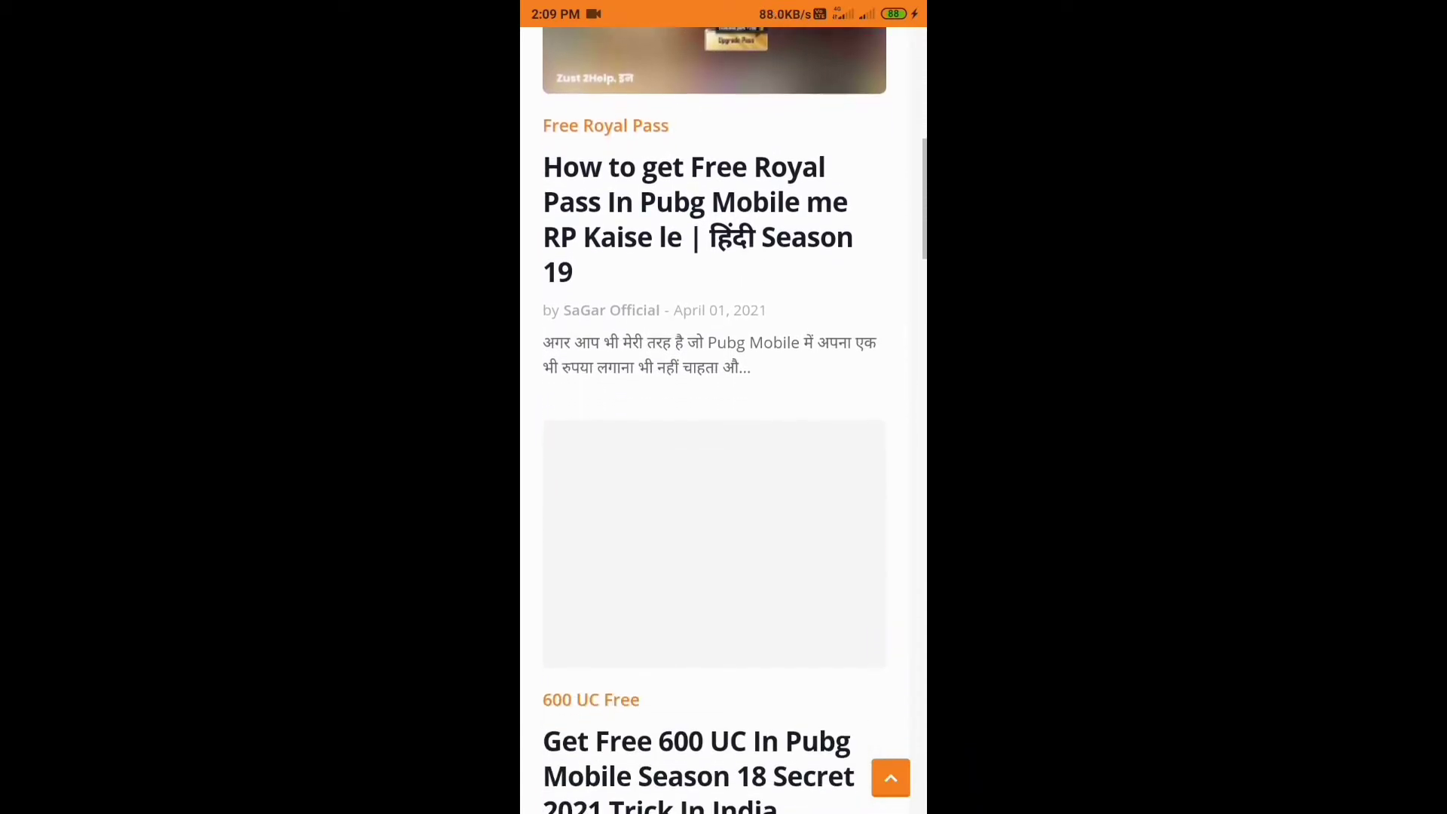
pyautogui.scroll(-1, 715, 418)
pyautogui.scroll(-2, 715, 418)
pyautogui.scroll(-3, 715, 419)
pyautogui.scroll(-4, 715, 418)
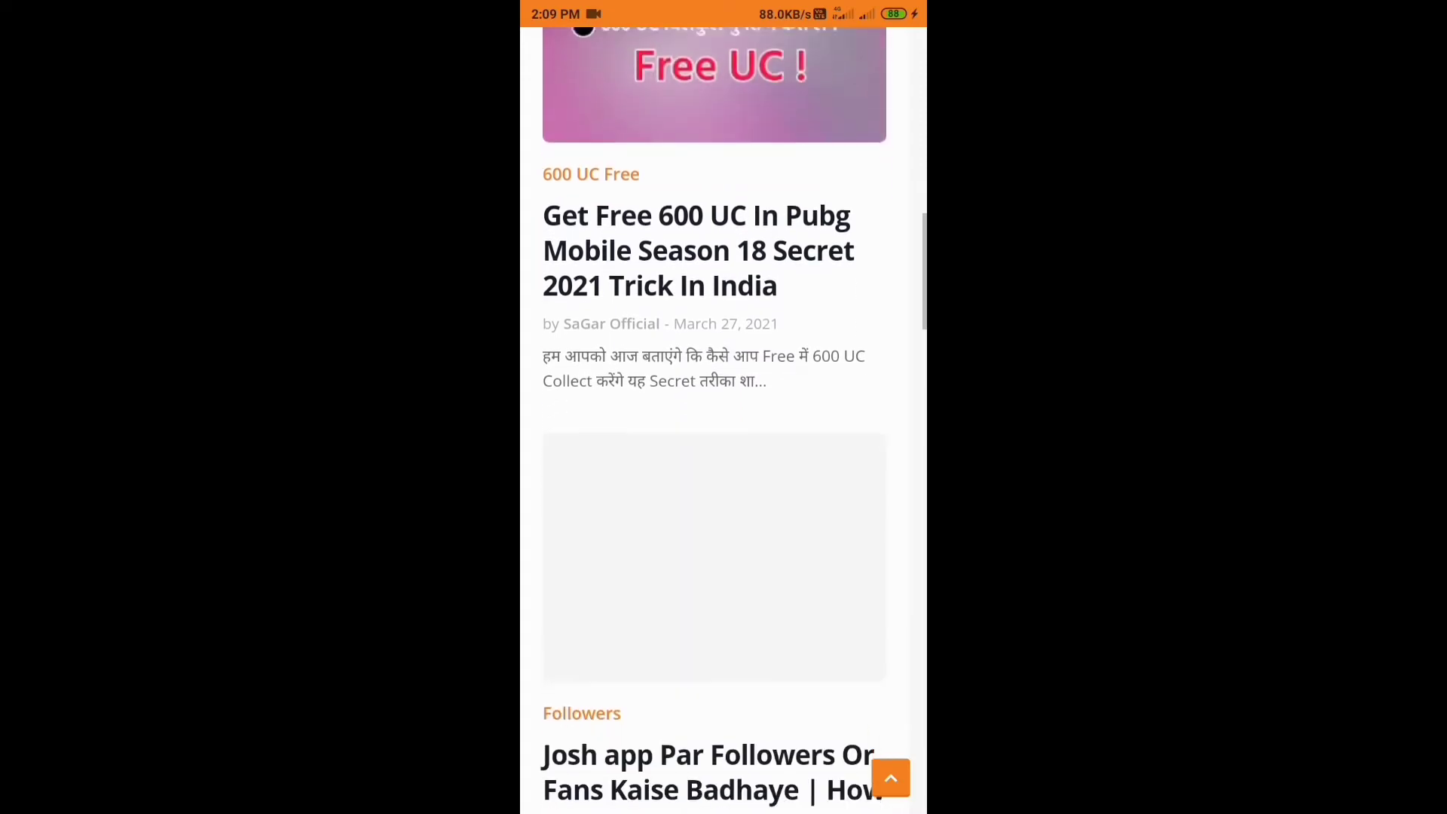
pyautogui.scroll(1, 714, 418)
pyautogui.scroll(1, 723, 418)
pyautogui.scroll(-1, 724, 418)
pyautogui.scroll(-2, 724, 418)
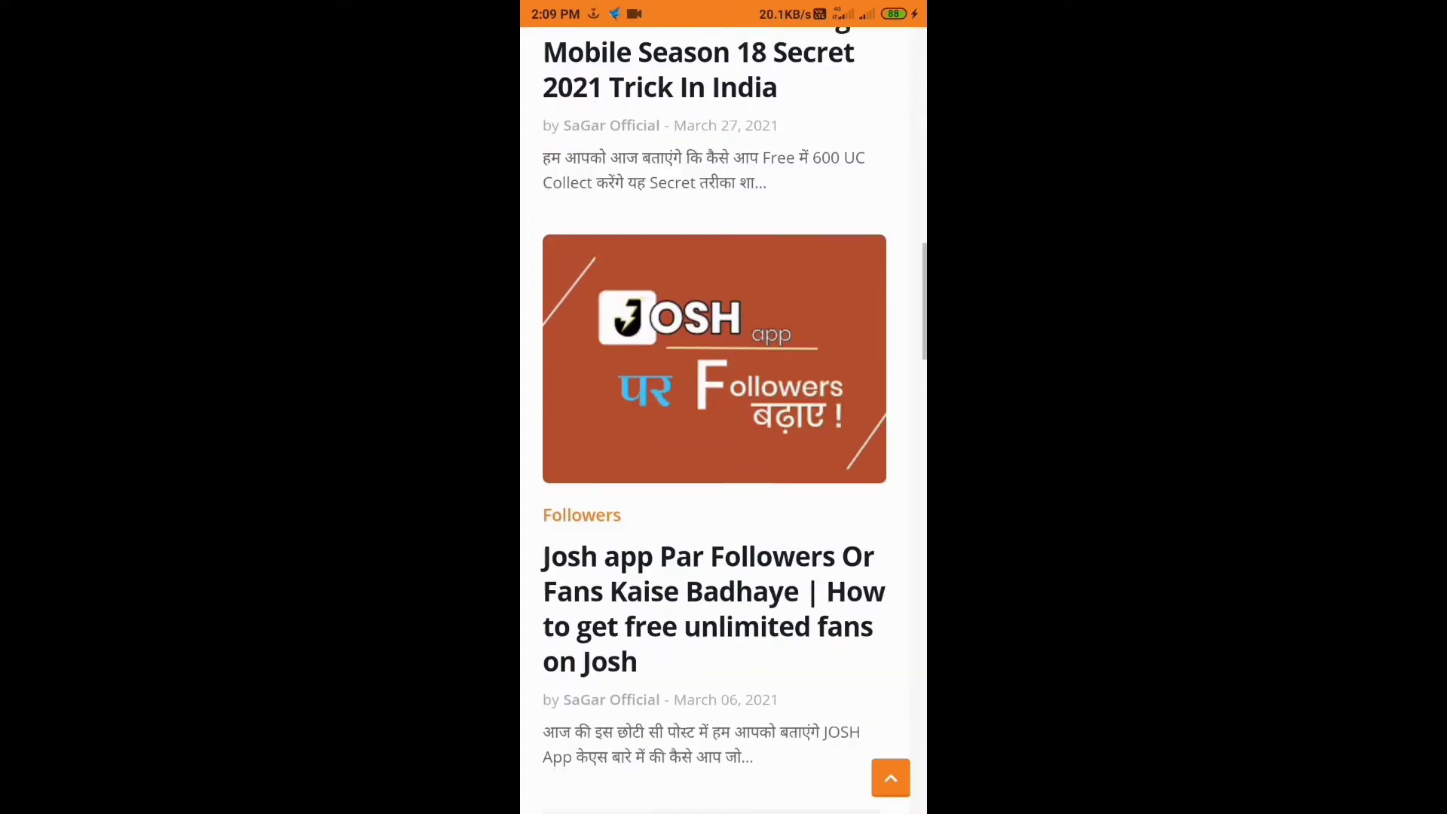
pyautogui.scroll(-3, 725, 419)
pyautogui.scroll(-3, 724, 419)
pyautogui.scroll(-2, 724, 418)
pyautogui.scroll(-2, 724, 418)
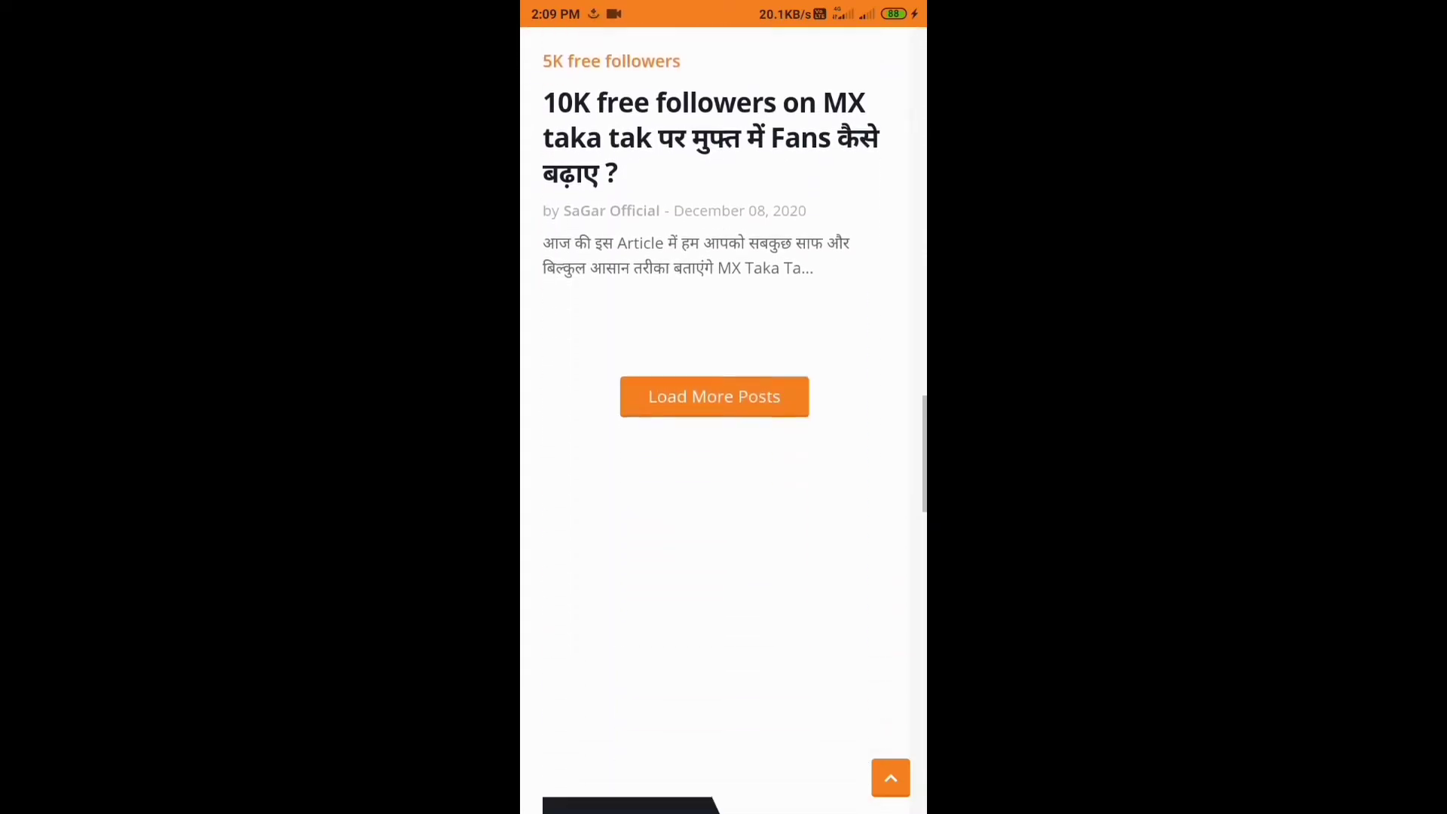
pyautogui.scroll(-2, 724, 418)
pyautogui.scroll(-2, 724, 418)
pyautogui.scroll(-3, 724, 418)
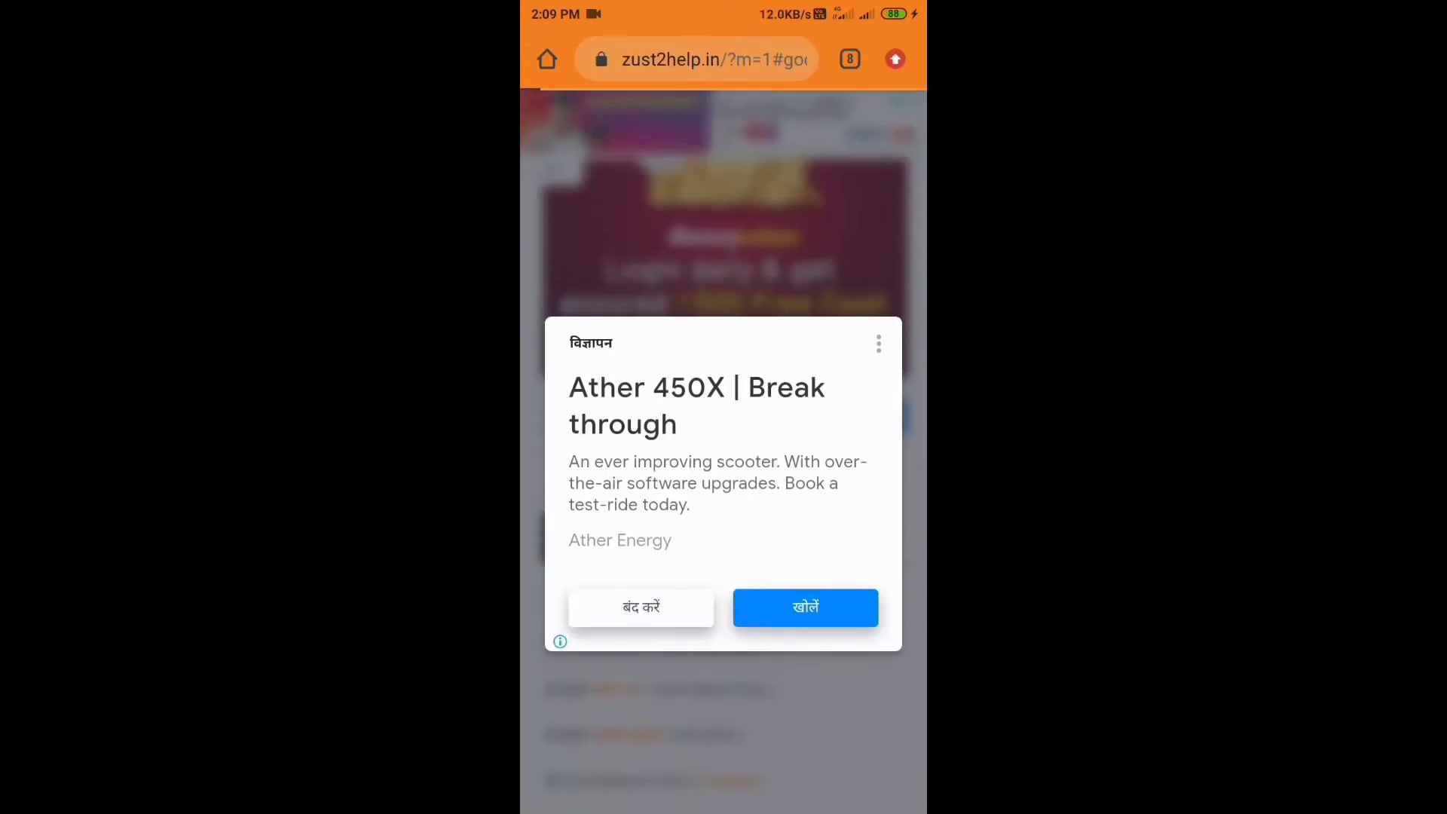
# Close the ad with 'बंद करें' to reveal the Pubg Help Form page.
pyautogui.click(640, 608)
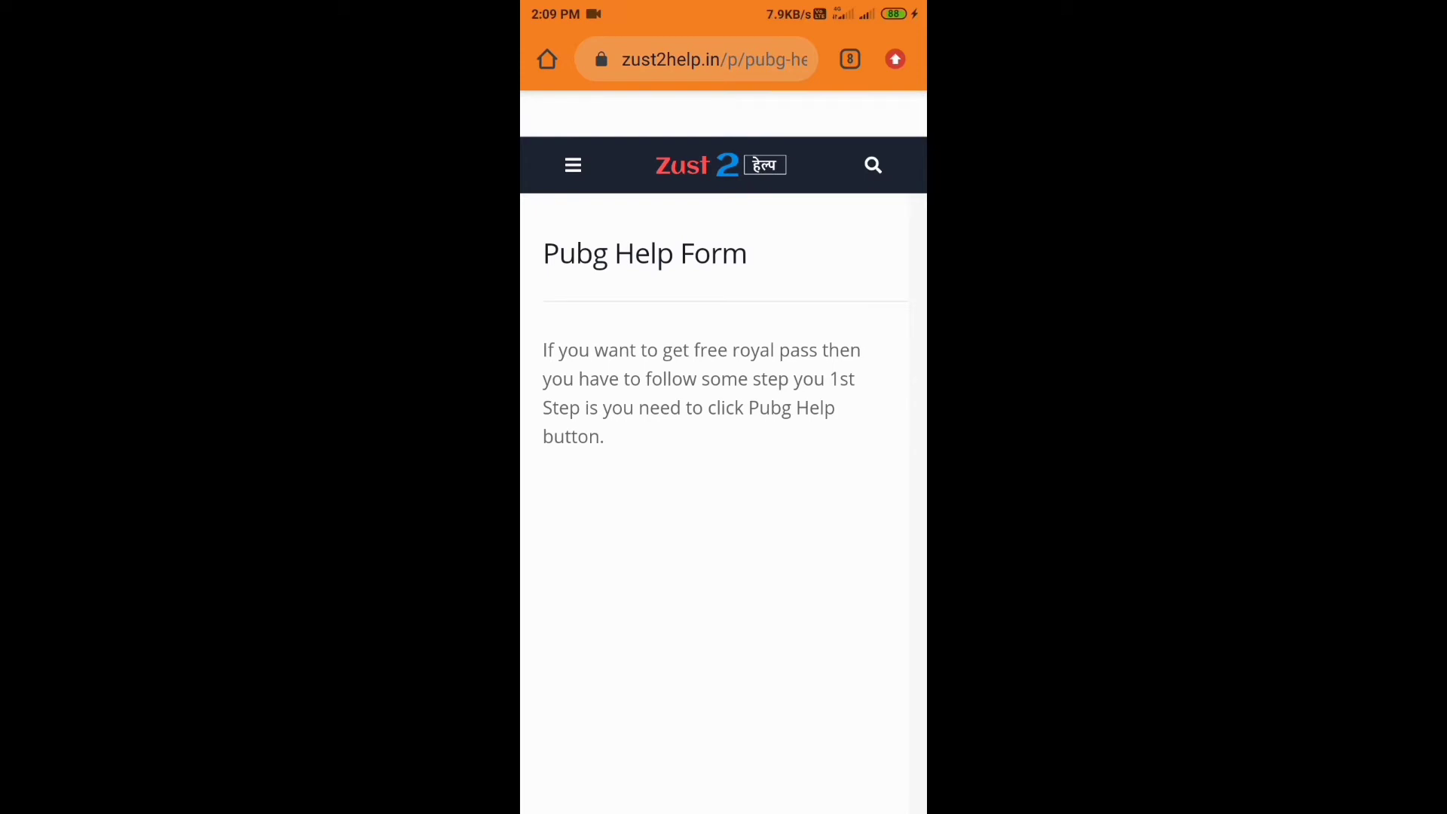
pyautogui.scroll(-10, 724, 453)
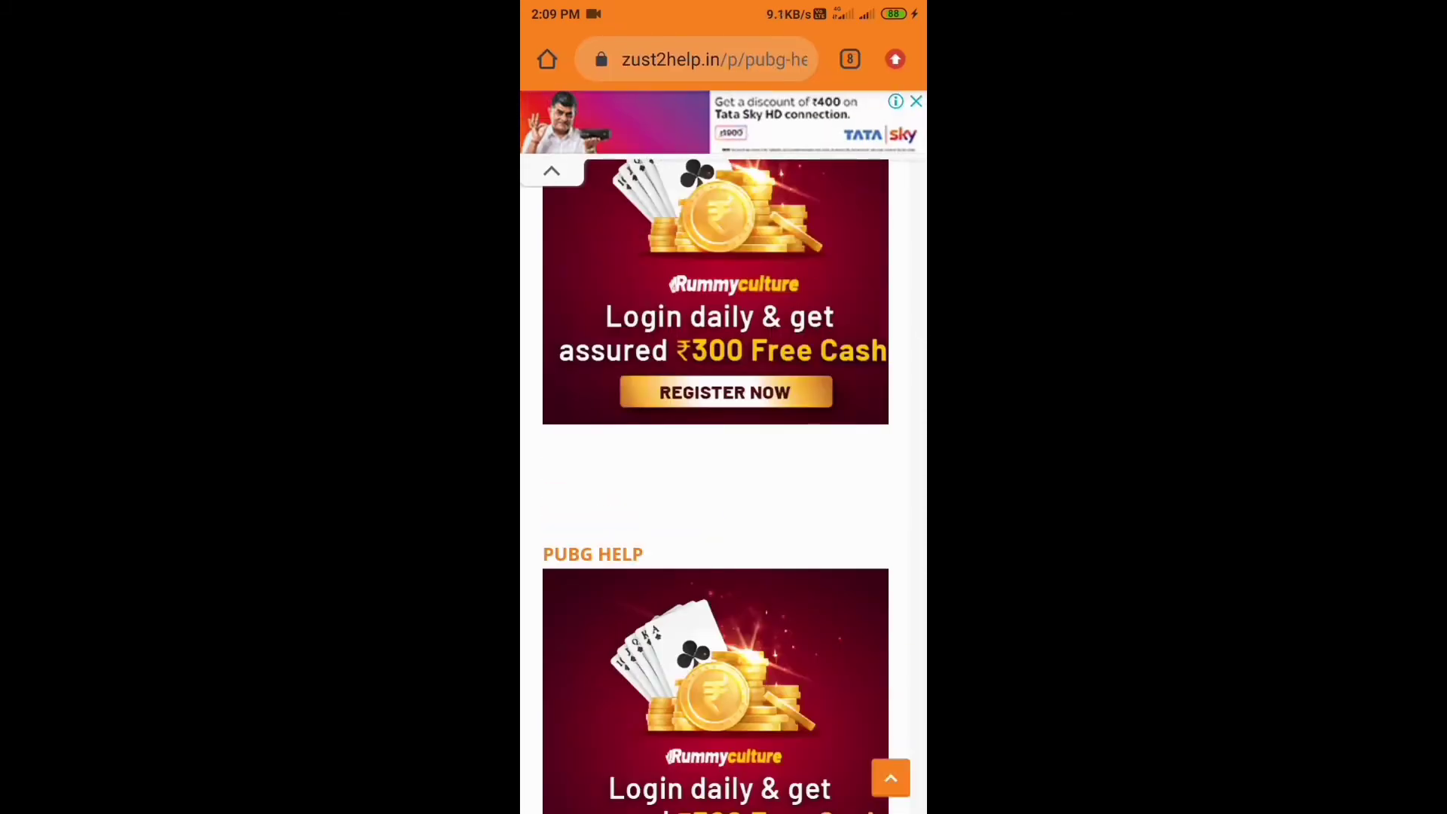
pyautogui.scroll(-3, 723, 453)
pyautogui.scroll(-1, 724, 452)
pyautogui.scroll(-3, 724, 452)
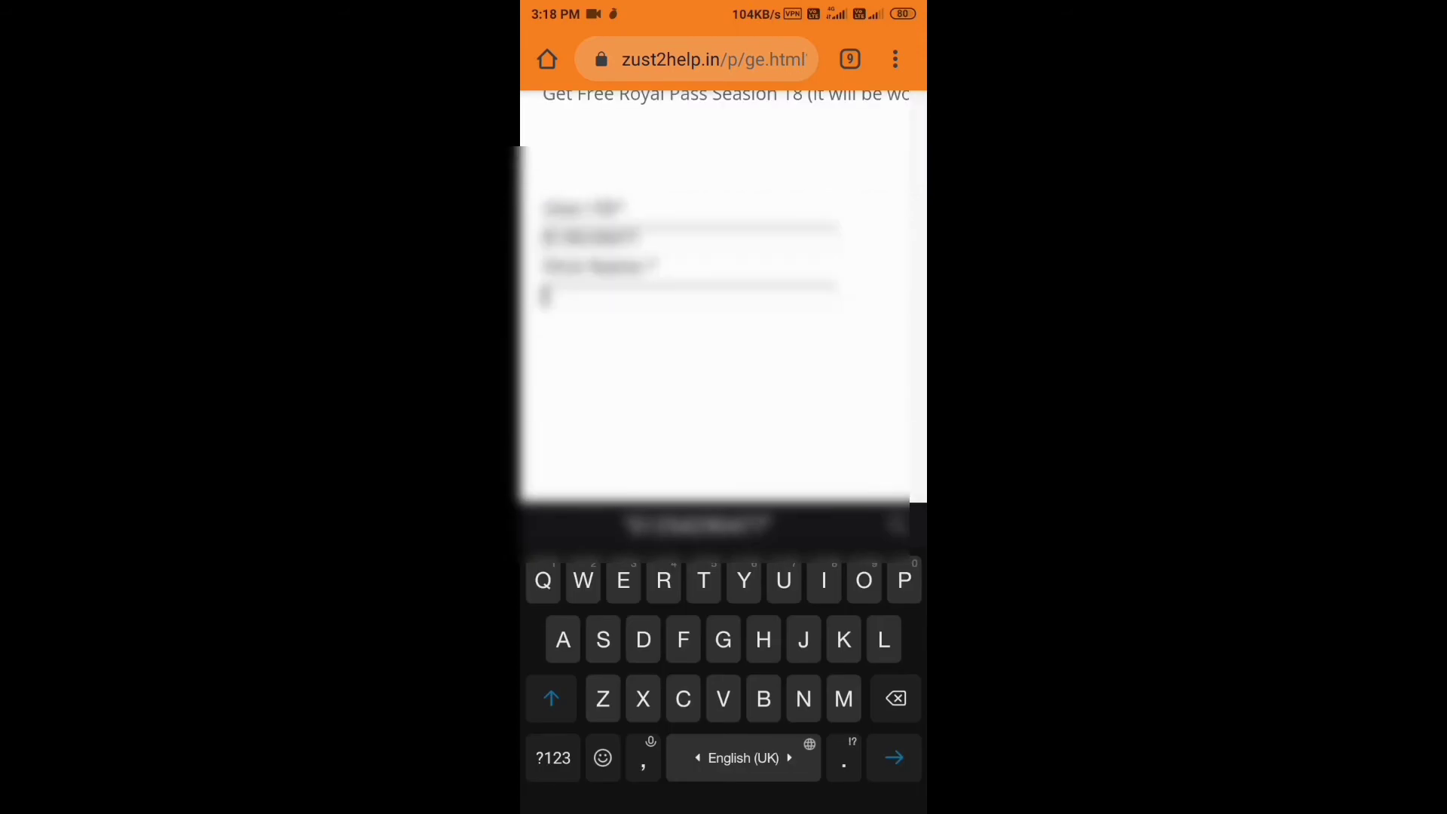
pyautogui.write('U')
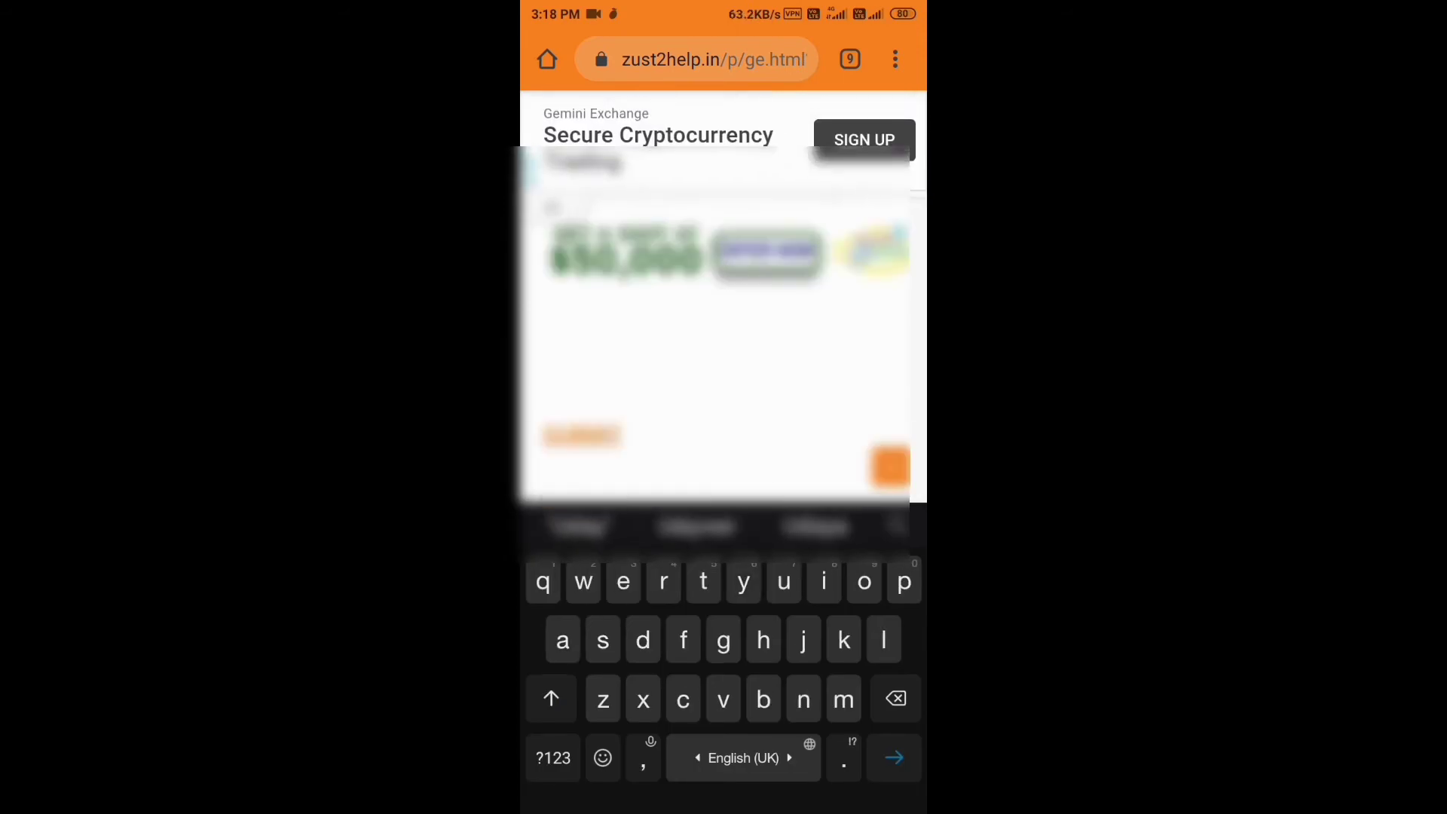
pyautogui.write('bhai')
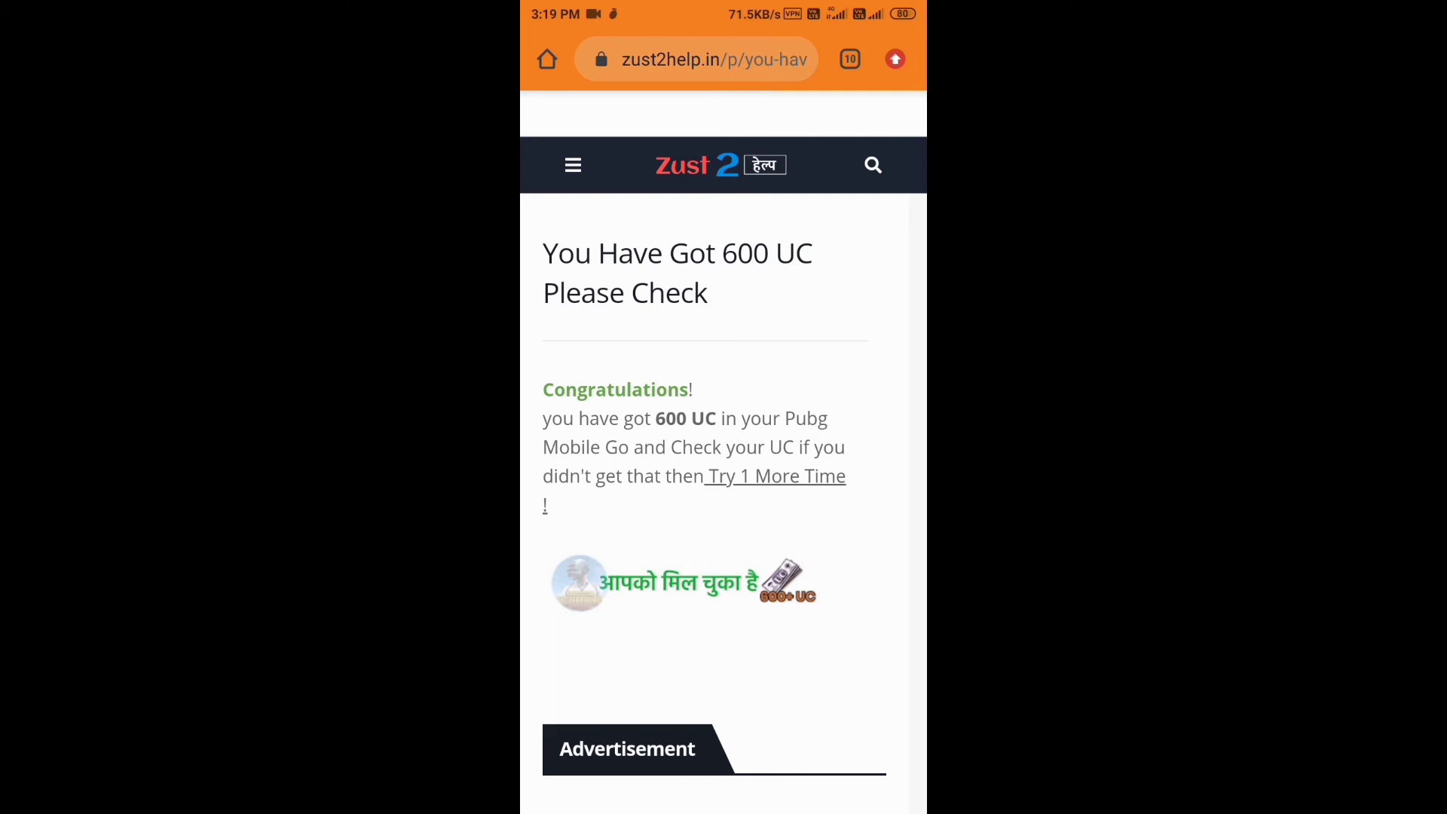
pyautogui.scroll(-1, 723, 452)
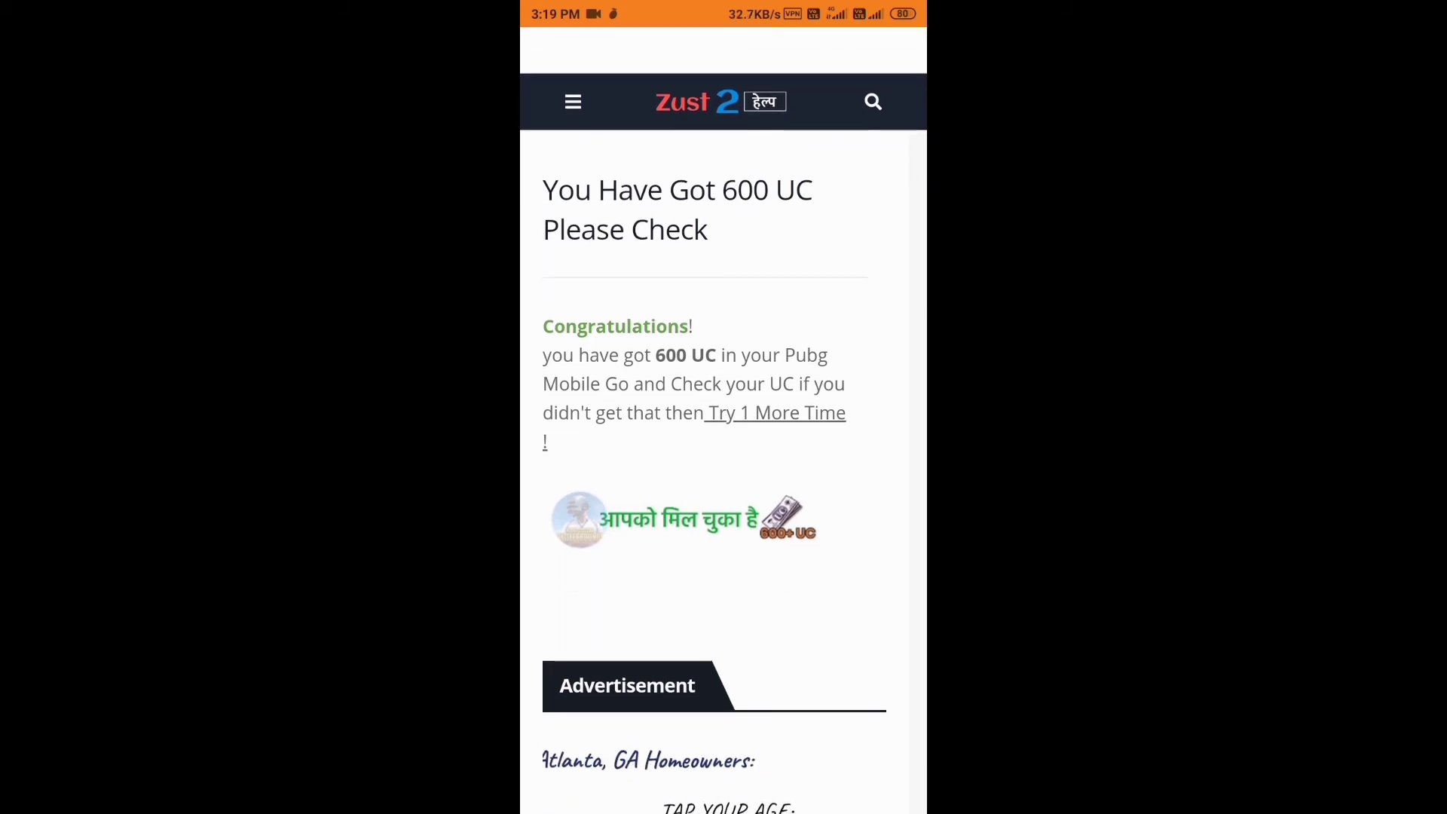
pyautogui.scroll(-3, 725, 453)
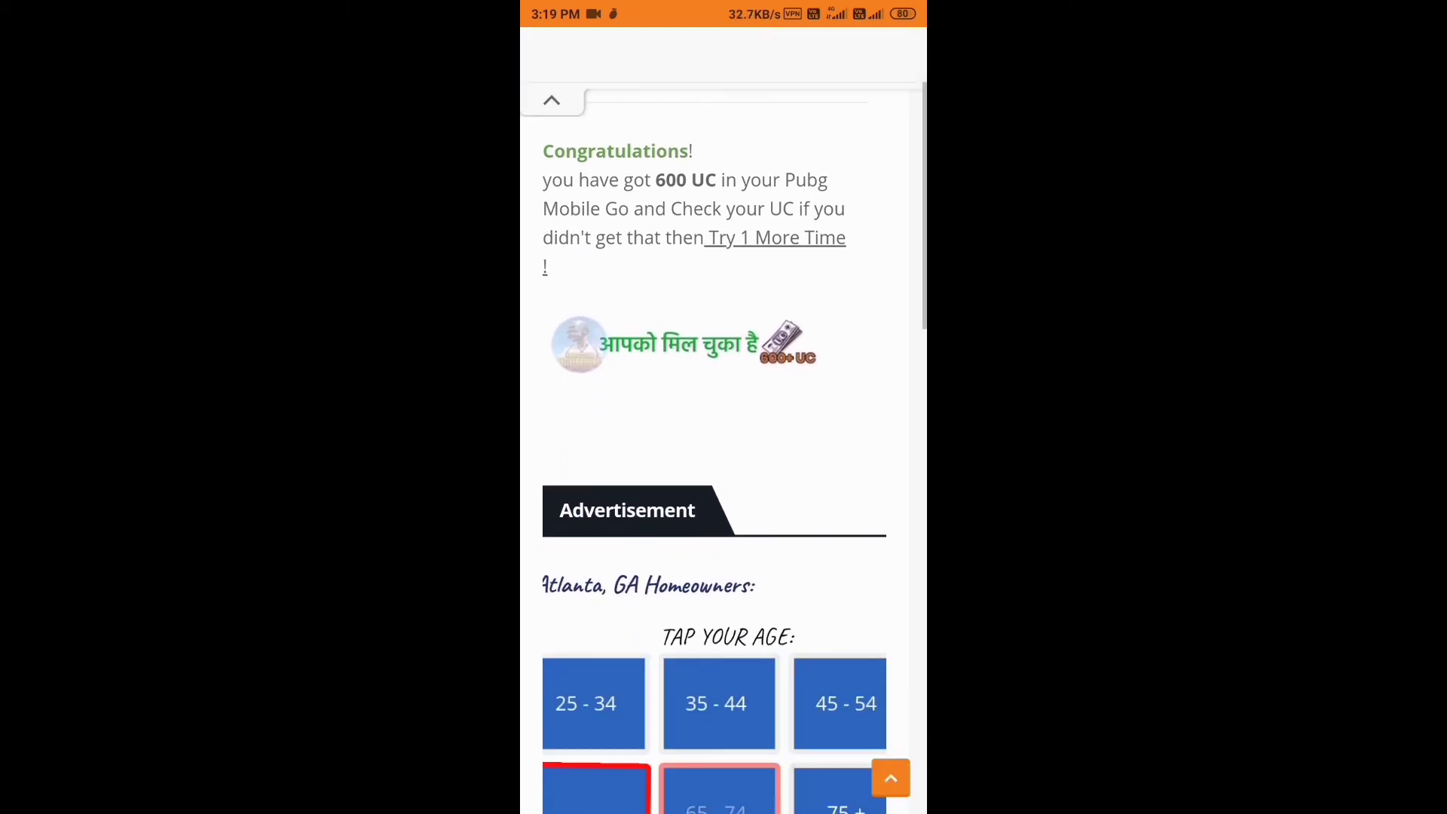
pyautogui.scroll(-3, 724, 452)
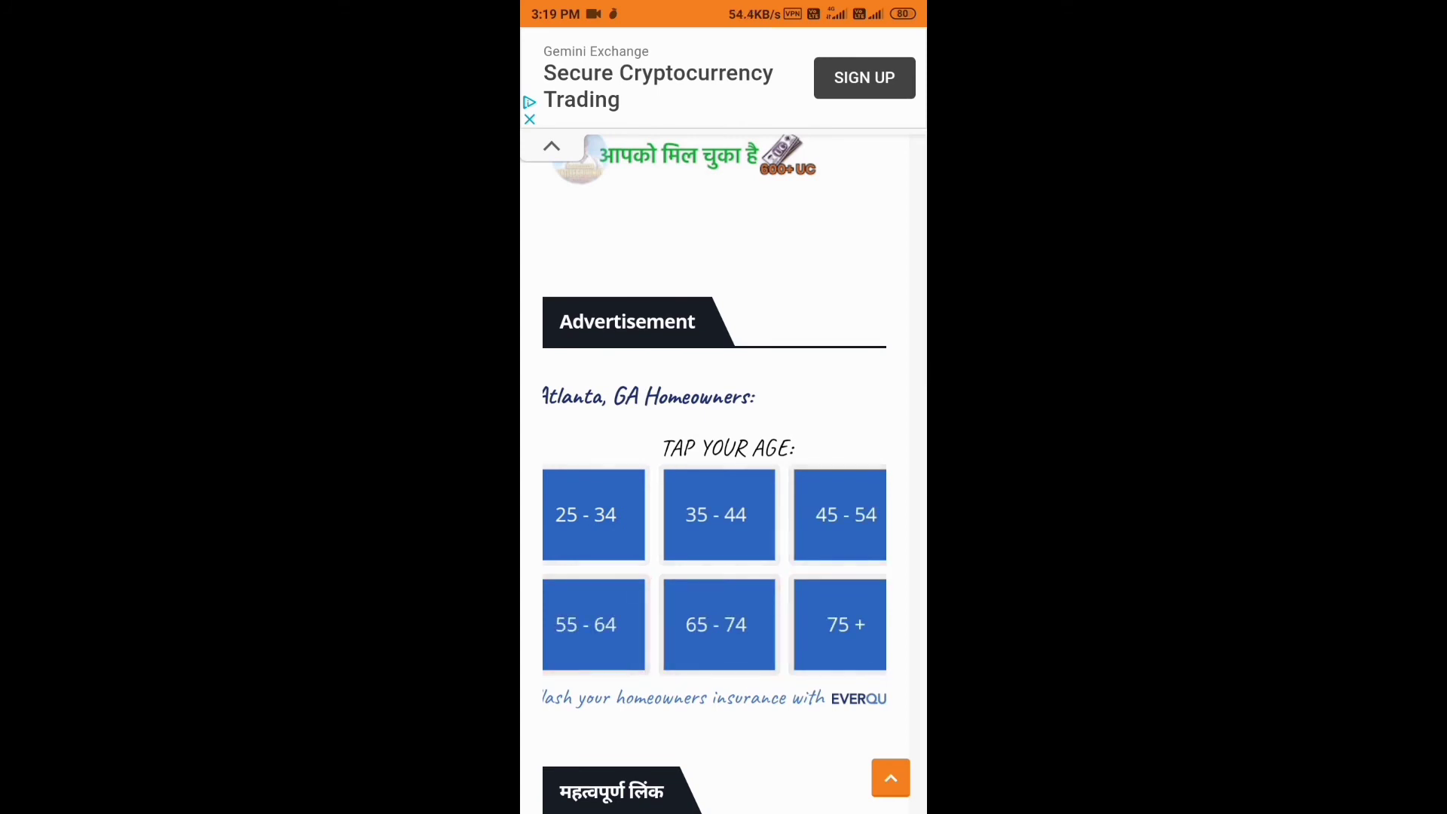
pyautogui.scroll(5, 723, 452)
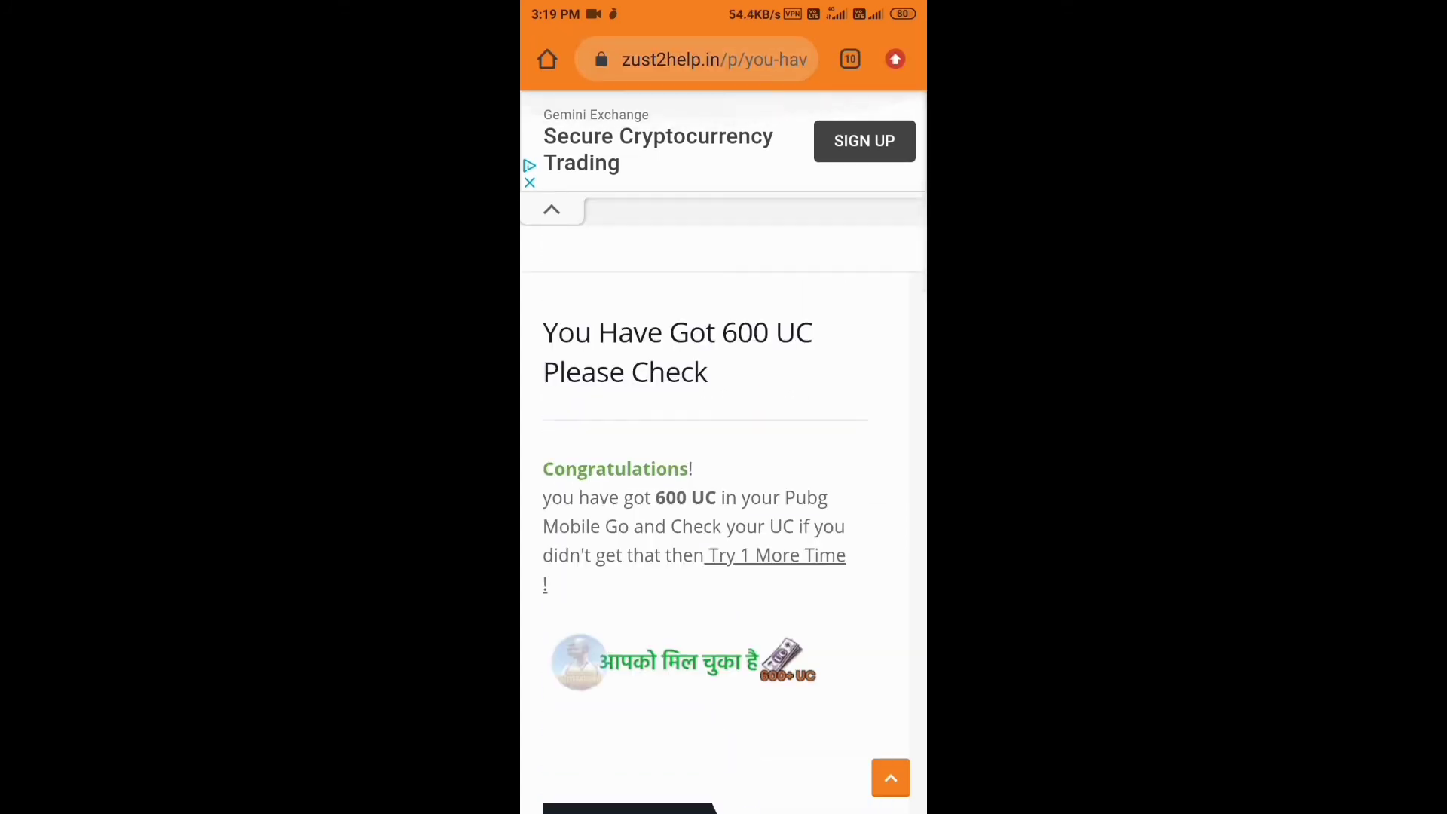